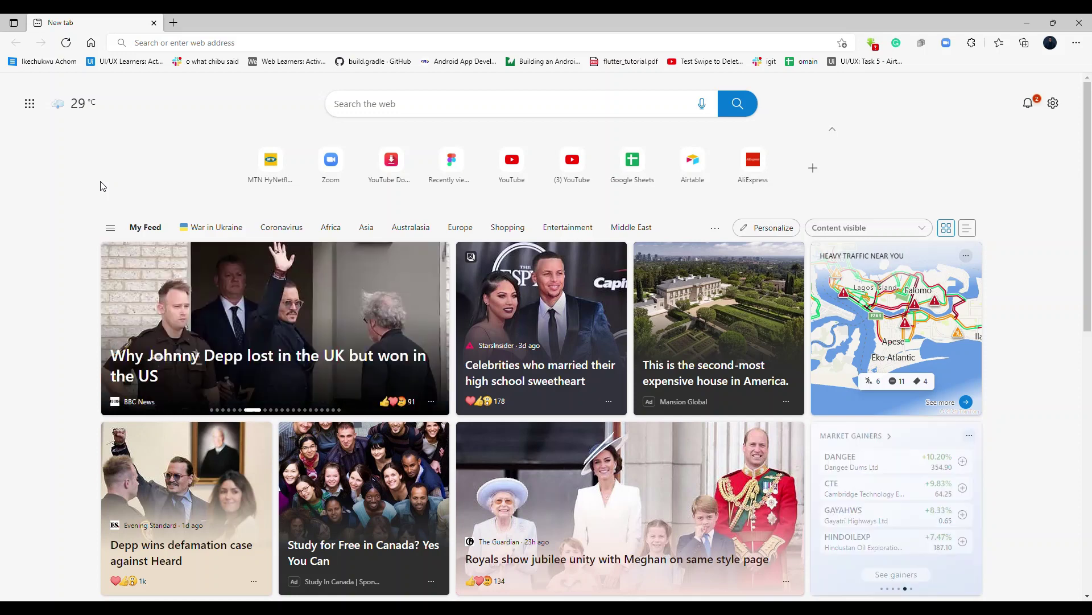
# - Go to sejda.com in Microsoft Edge
pyautogui.click(216, 45)
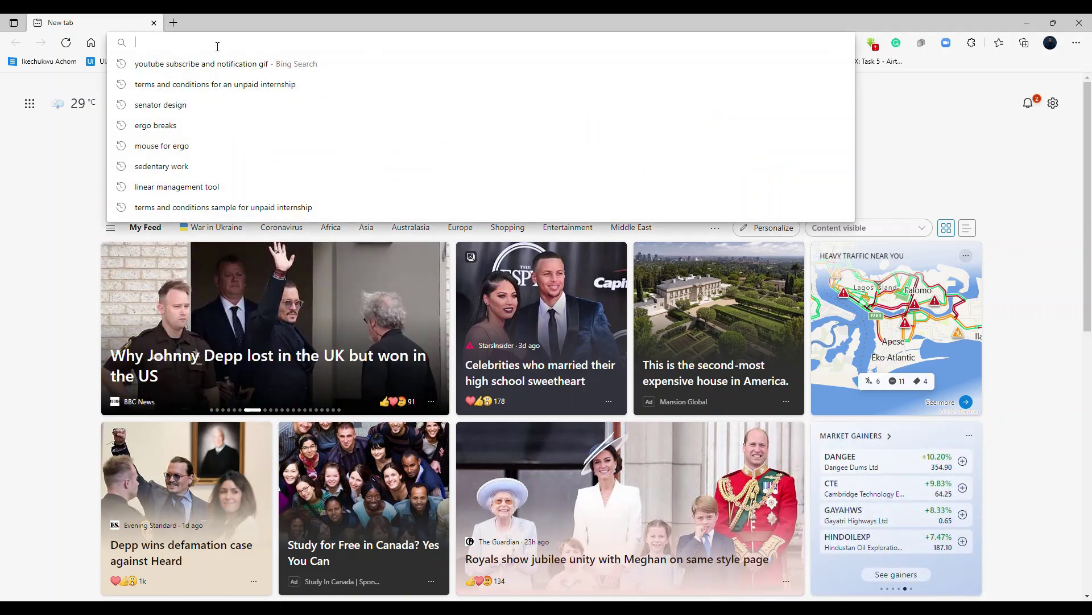
pyautogui.write('sejd')
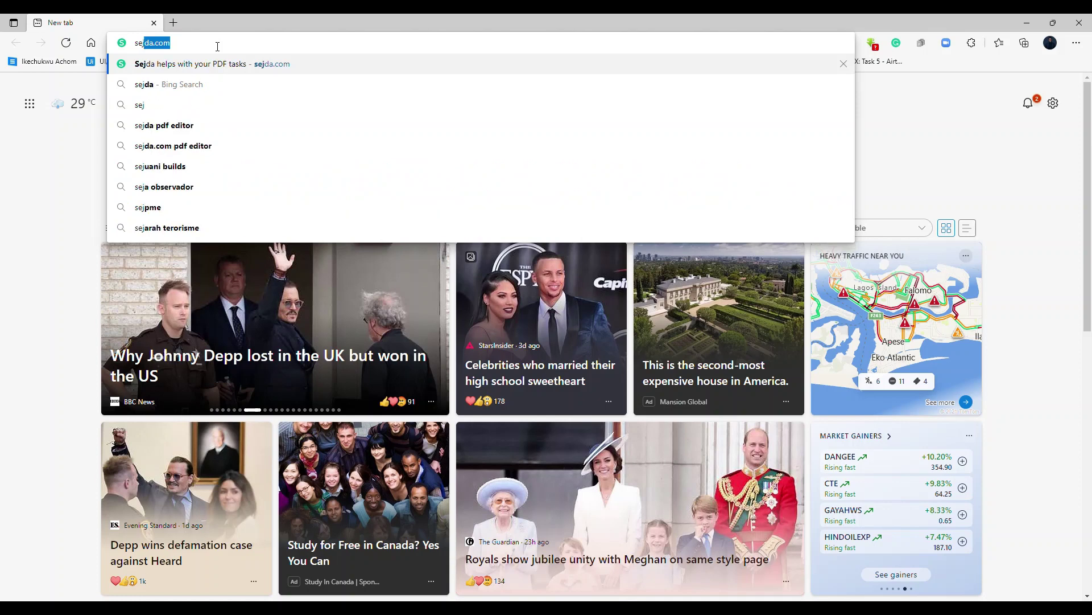
pyautogui.write('a.com')
pyautogui.press('Return')
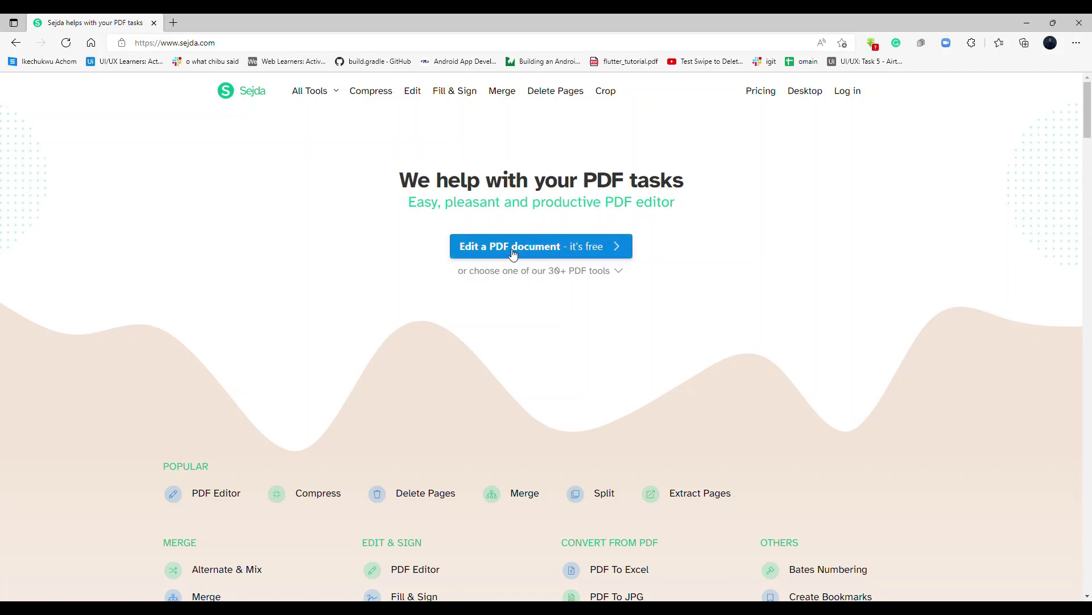
# - Open Sejda's 'Edit a PDF document' page and start uploading the PDF file
pyautogui.click(513, 255)
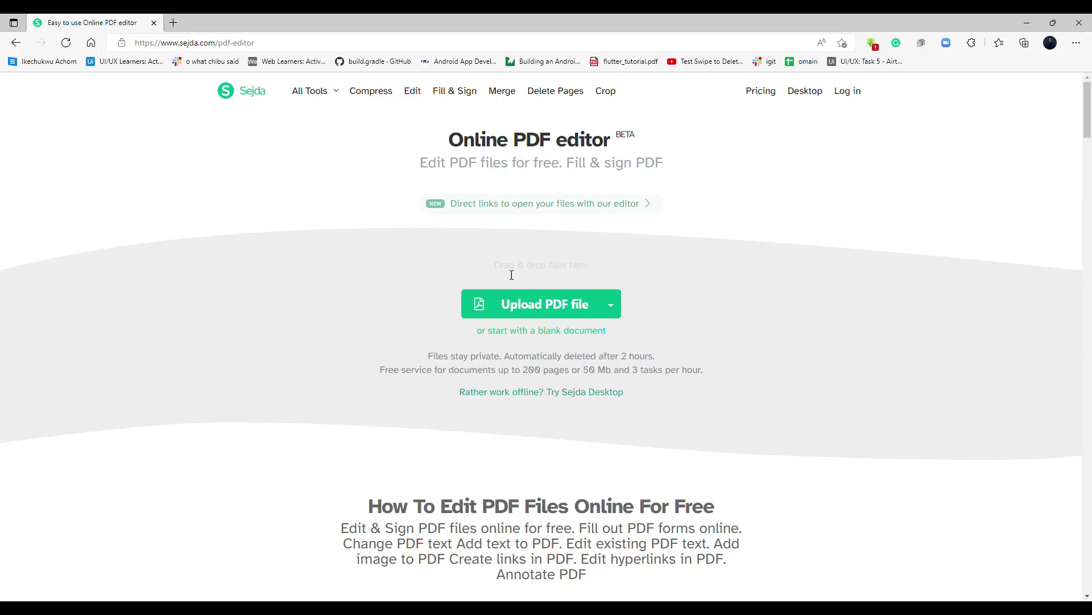
pyautogui.click(532, 308)
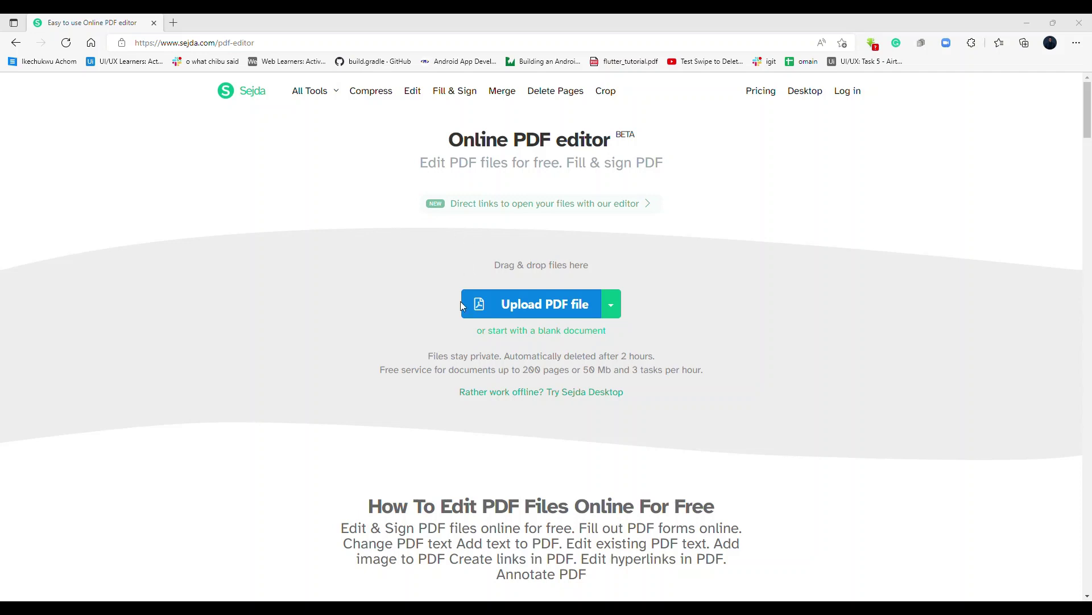
pyautogui.scroll(-1, 467, 307)
pyautogui.scroll(-1, 443, 358)
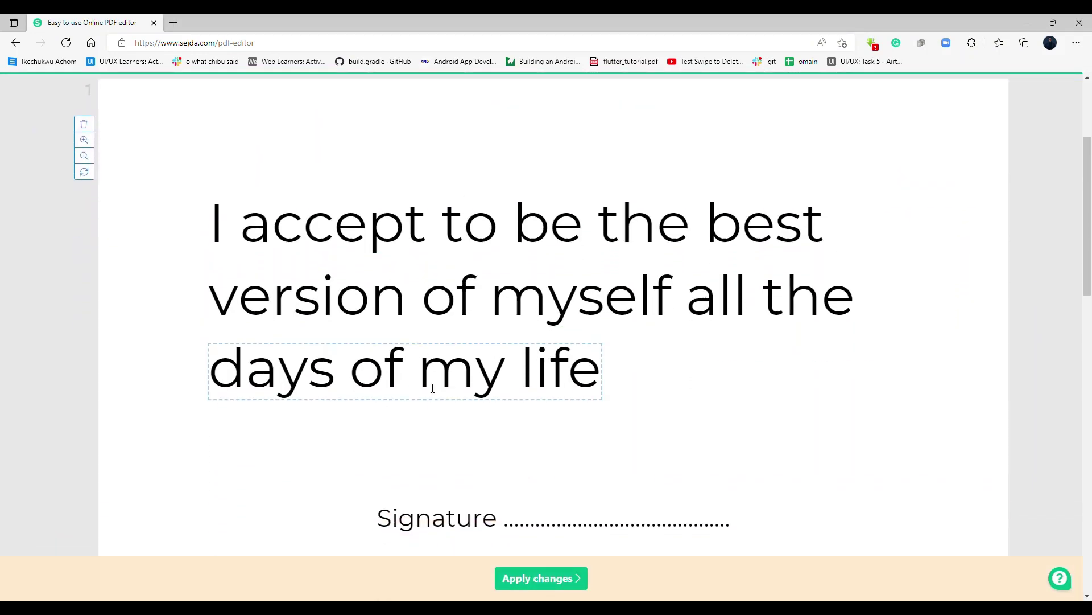
pyautogui.scroll(-1, 444, 342)
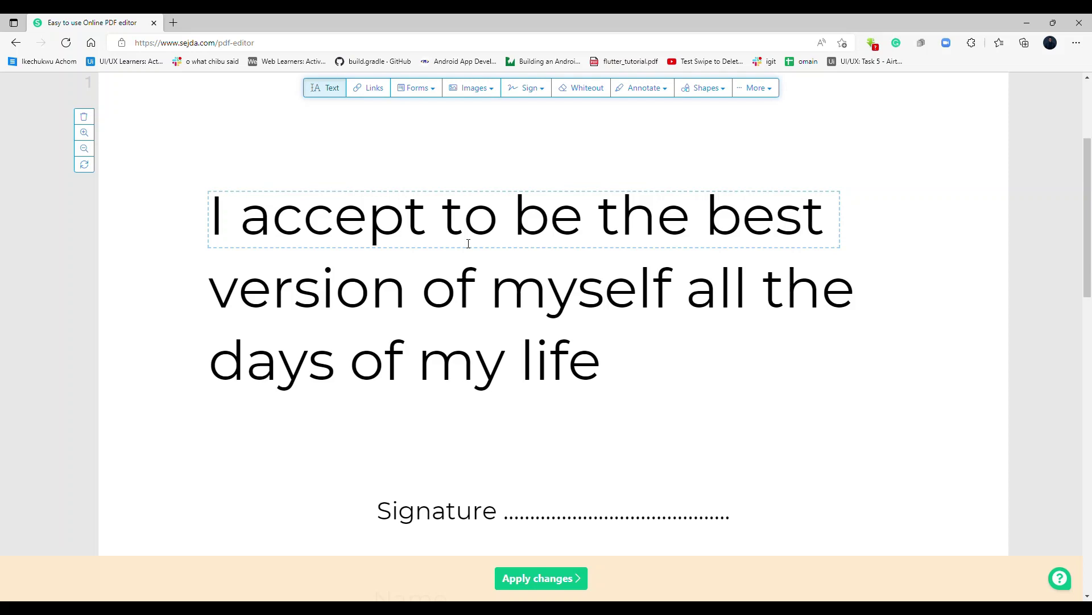
pyautogui.scroll(-1, 467, 244)
pyautogui.scroll(-2, 468, 241)
pyautogui.scroll(3, 474, 246)
pyautogui.scroll(1, 475, 247)
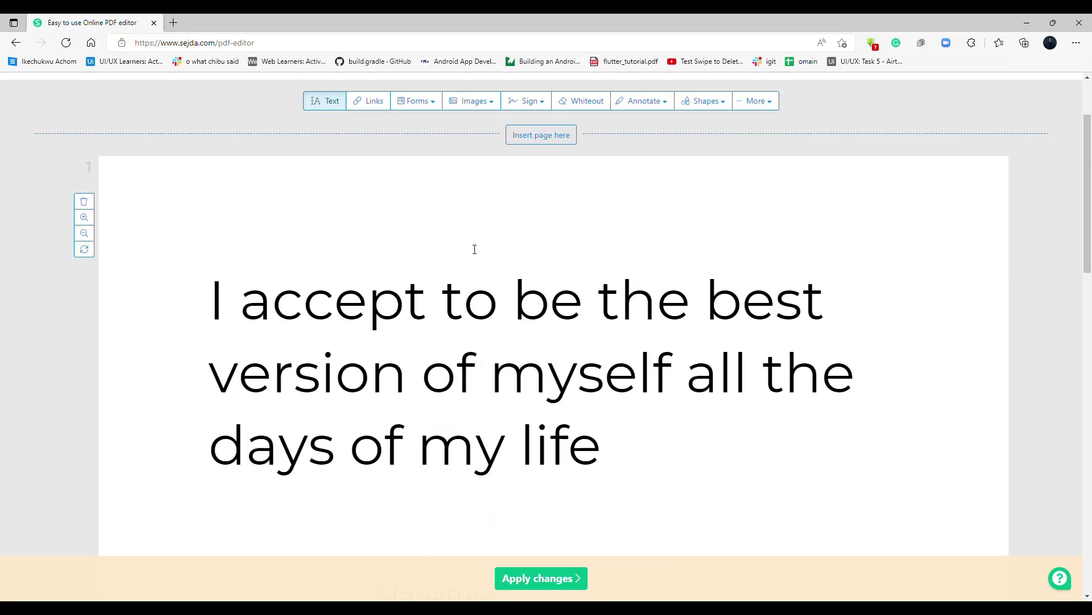
# - Draw a looped signature with a slash stroke on a new signature's Draw pad
pyautogui.click(535, 104)
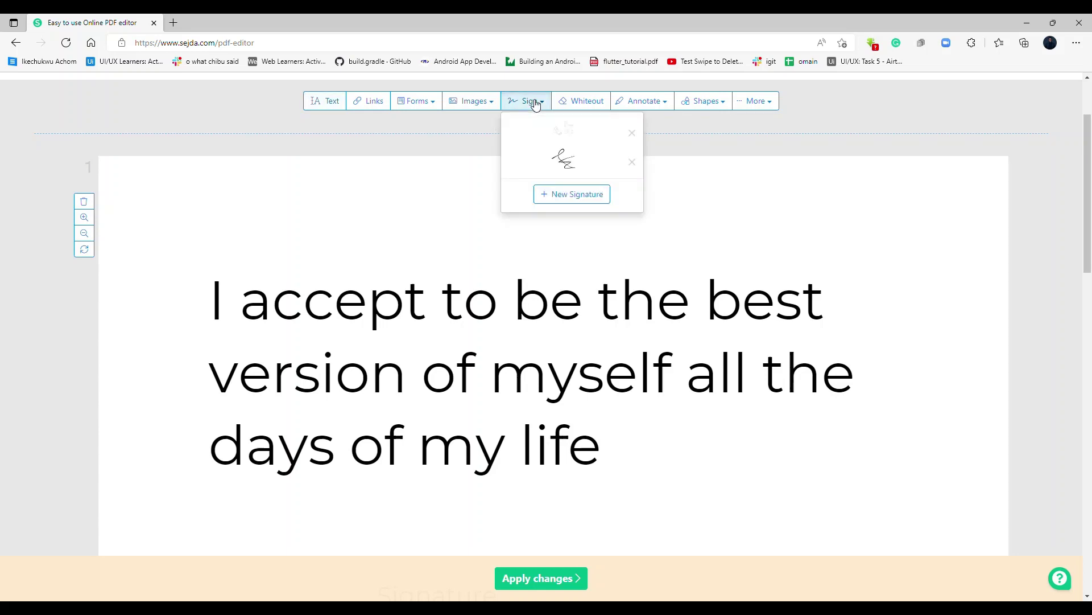
pyautogui.click(564, 199)
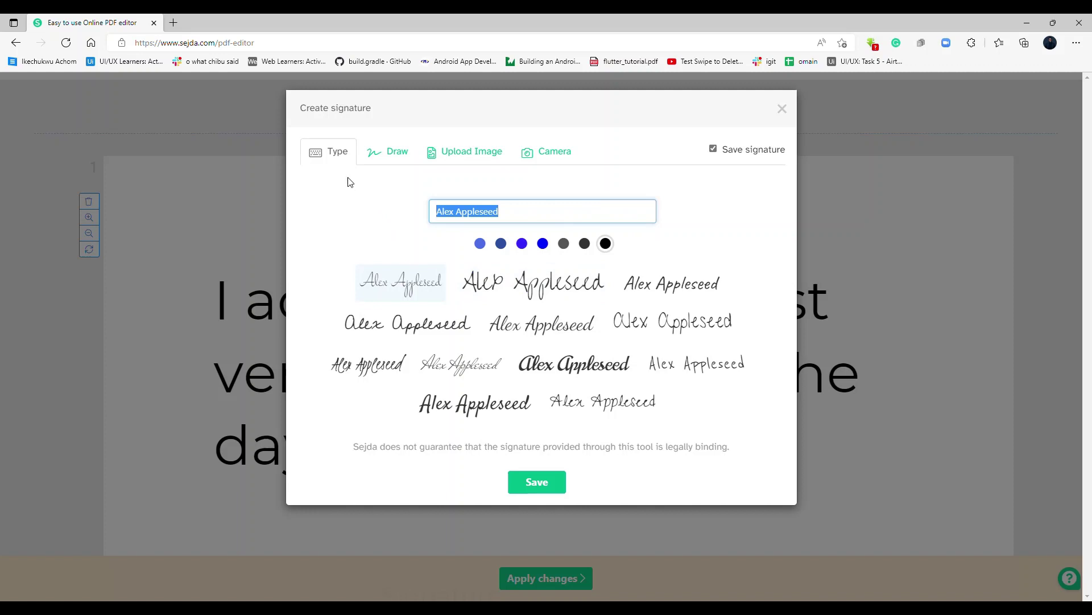
pyautogui.write('Ikechukwu')
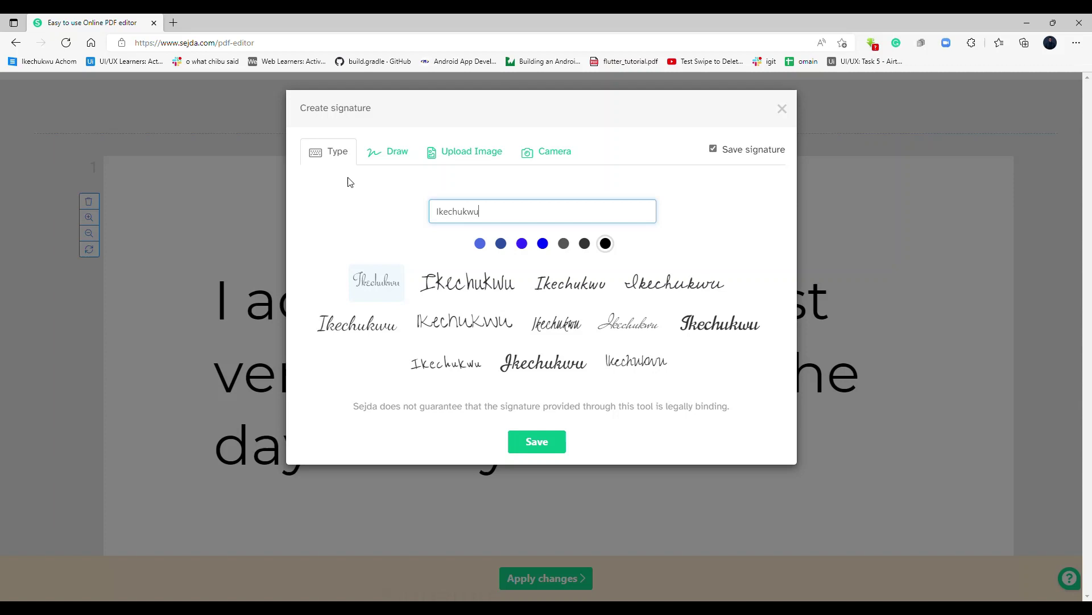
pyautogui.click(385, 165)
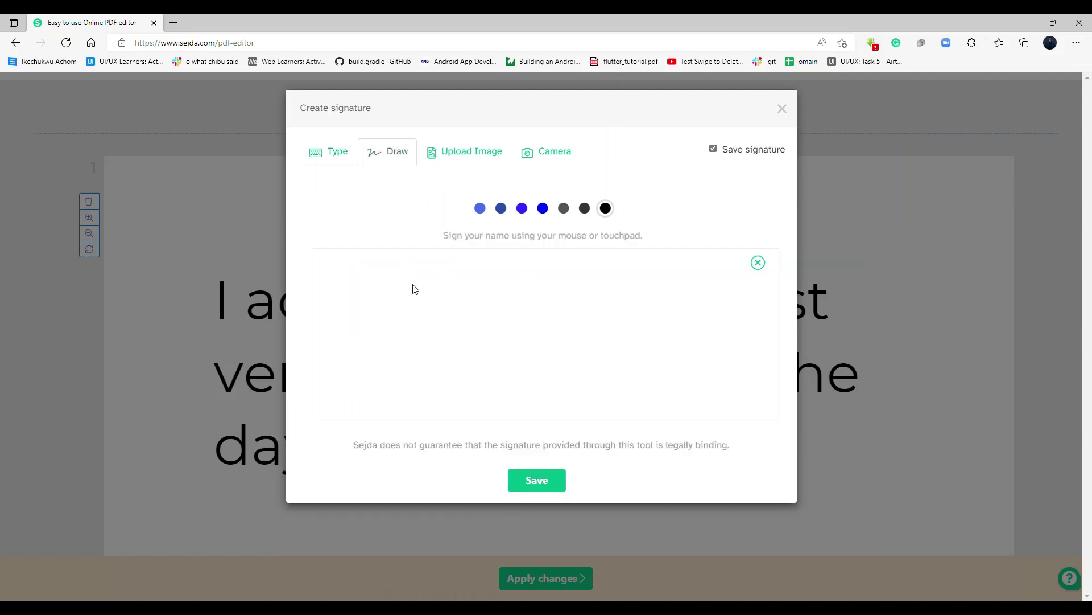
pyautogui.click(419, 299)
pyautogui.moveTo(420, 299); pyautogui.dragTo(499, 348)
pyautogui.moveTo(499, 308); pyautogui.dragTo(478, 349)
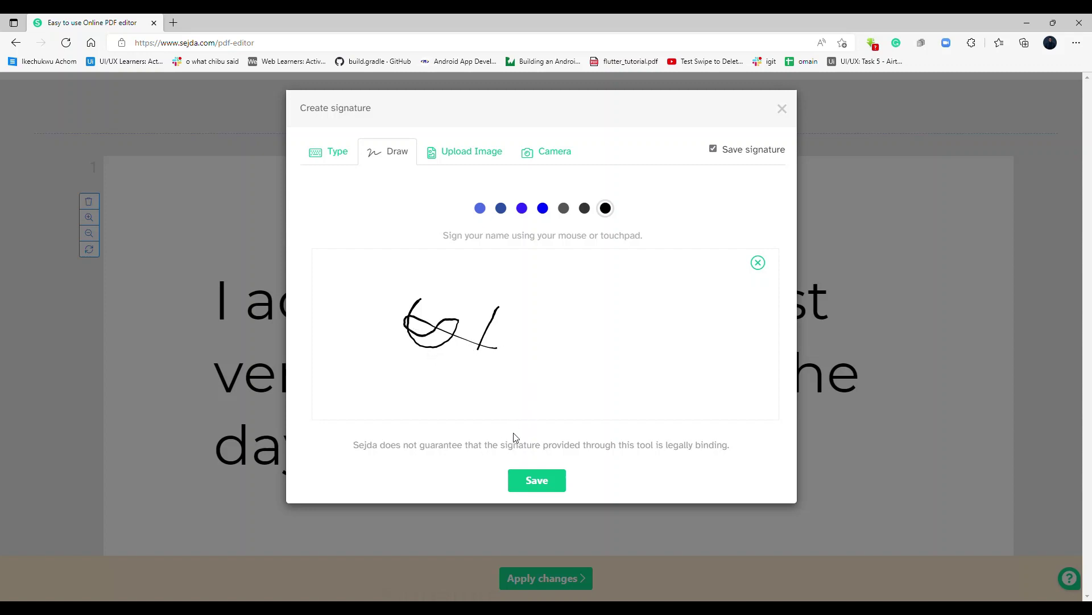
# - Save the drawn signature, drop it on the Signature line and shrink it to fit
pyautogui.click(538, 480)
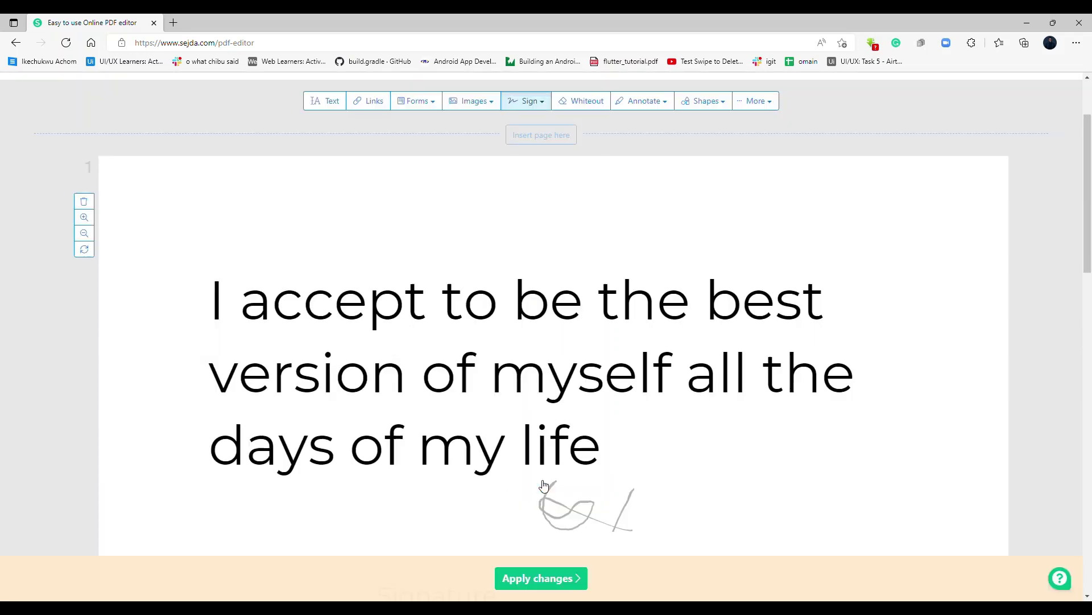
pyautogui.scroll(-2, 546, 477)
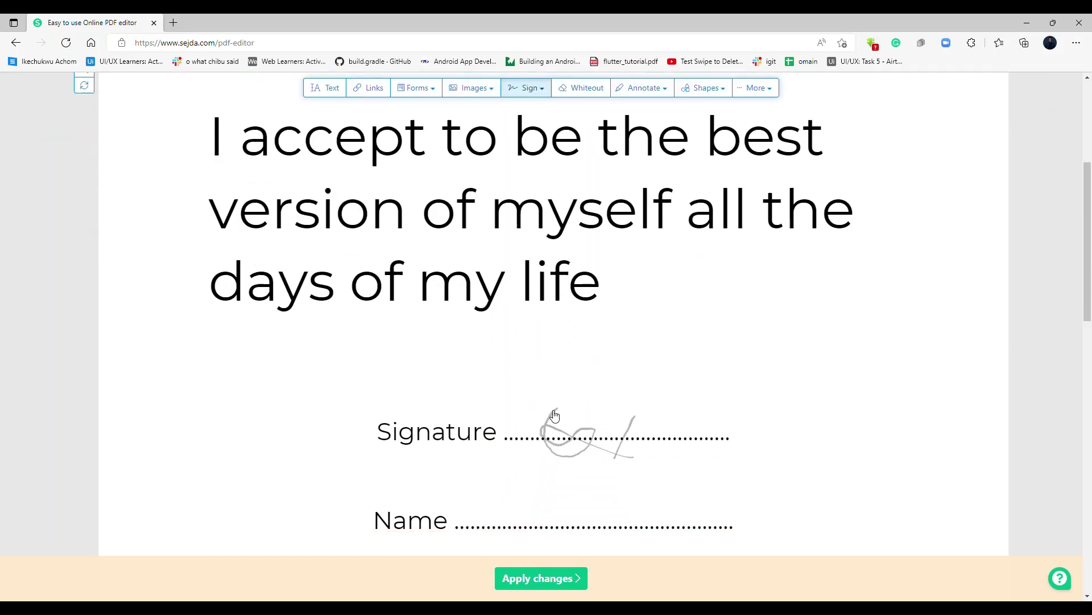
pyautogui.click(555, 391)
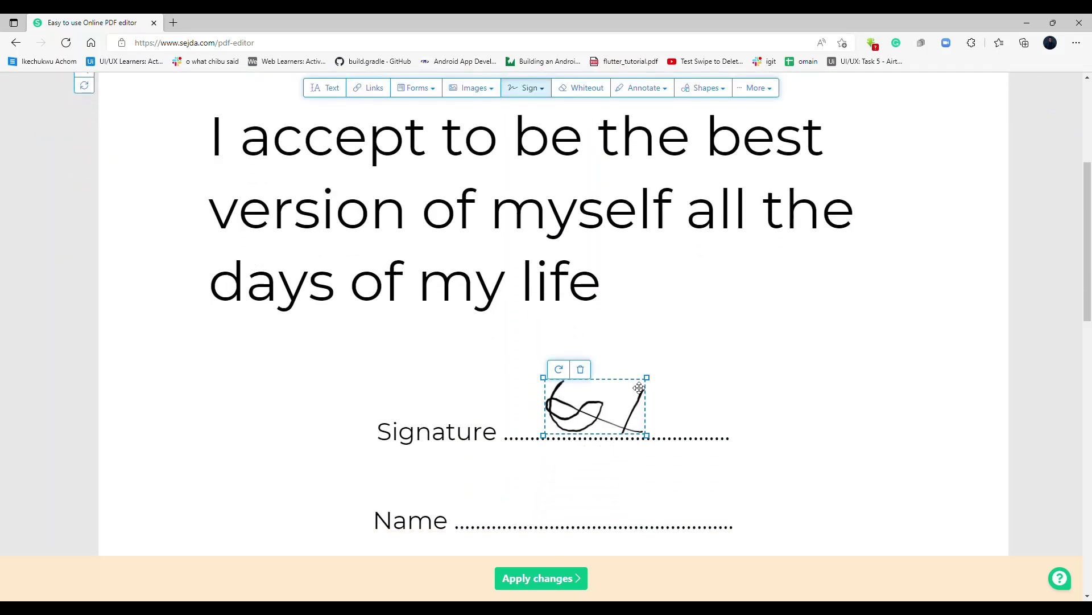
pyautogui.moveTo(646, 376); pyautogui.dragTo(629, 389)
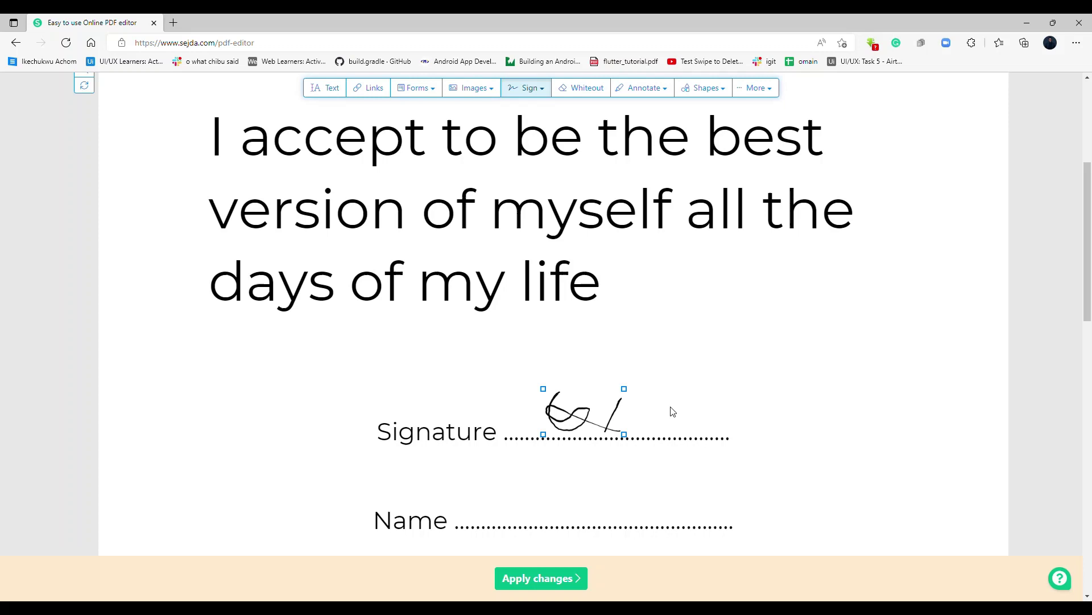
# - Add a text box with the name on the Name line, then apply all changes
pyautogui.click(327, 91)
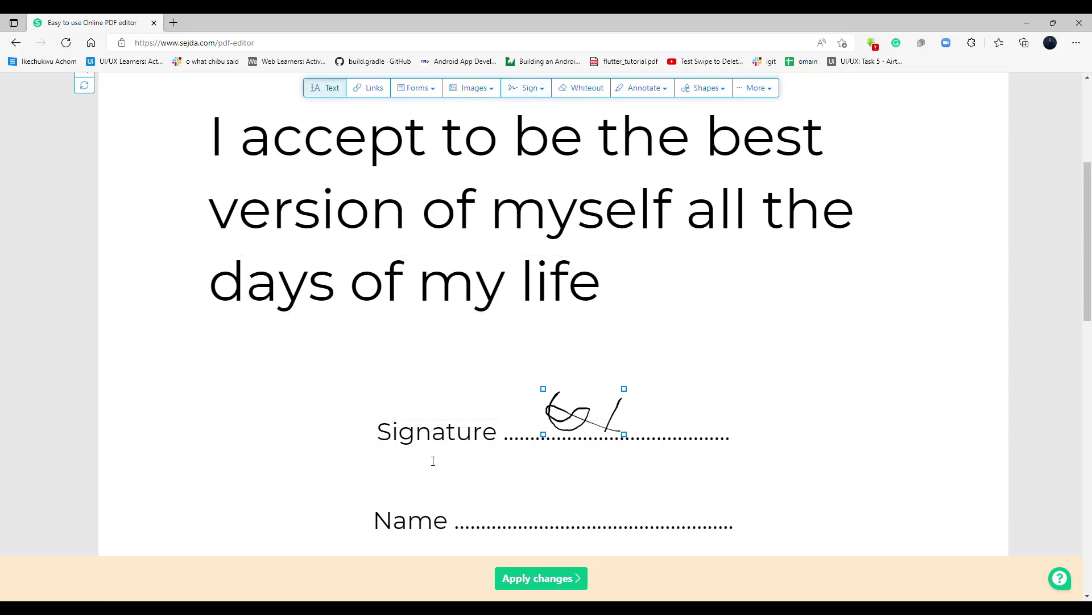
pyautogui.click(466, 523)
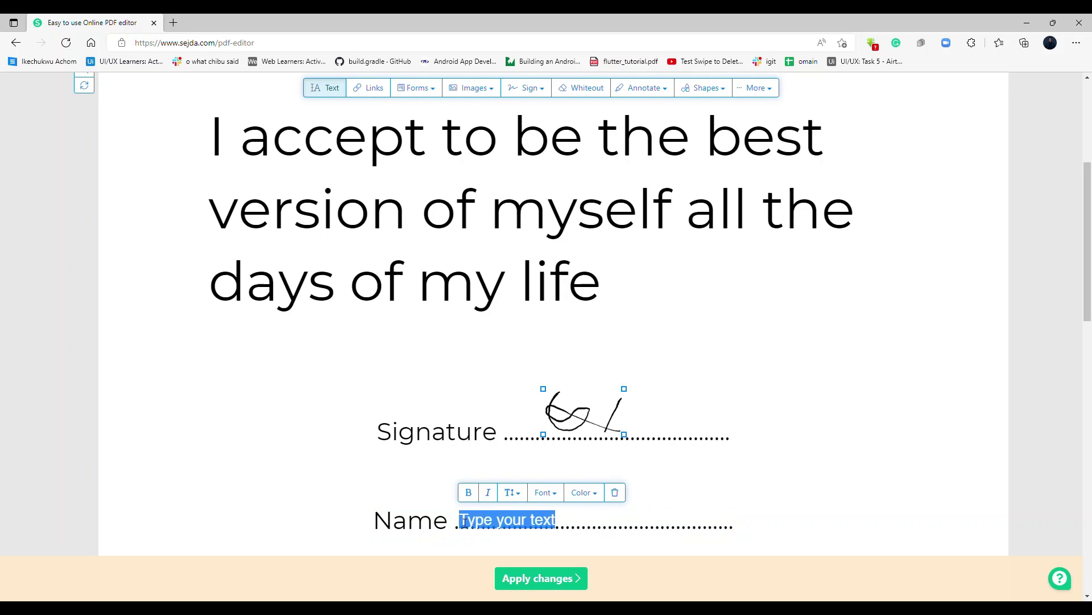
pyautogui.write('Ikechukwu')
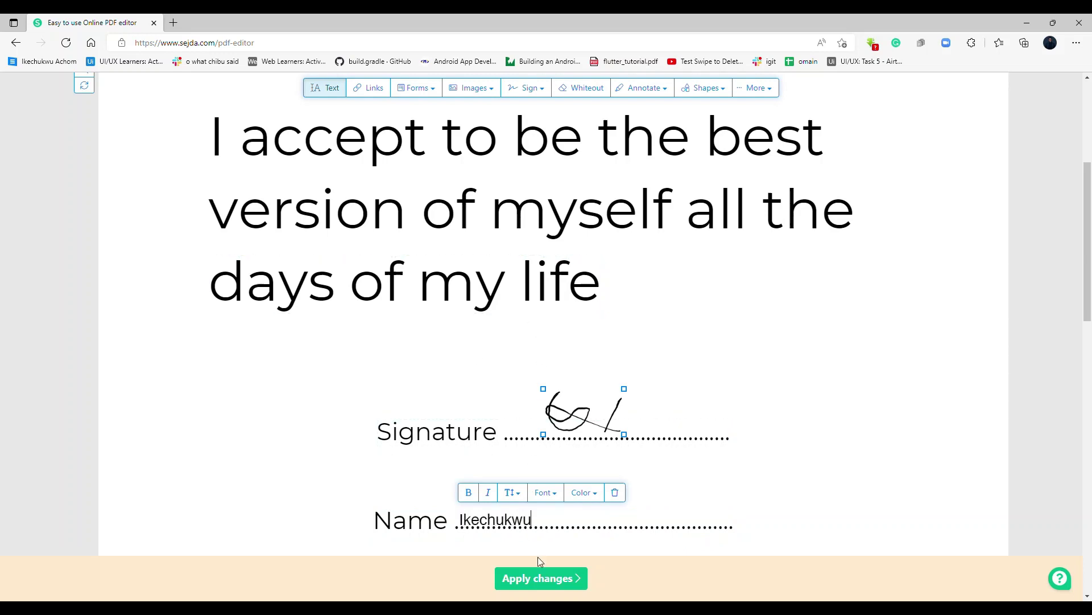
pyautogui.click(544, 581)
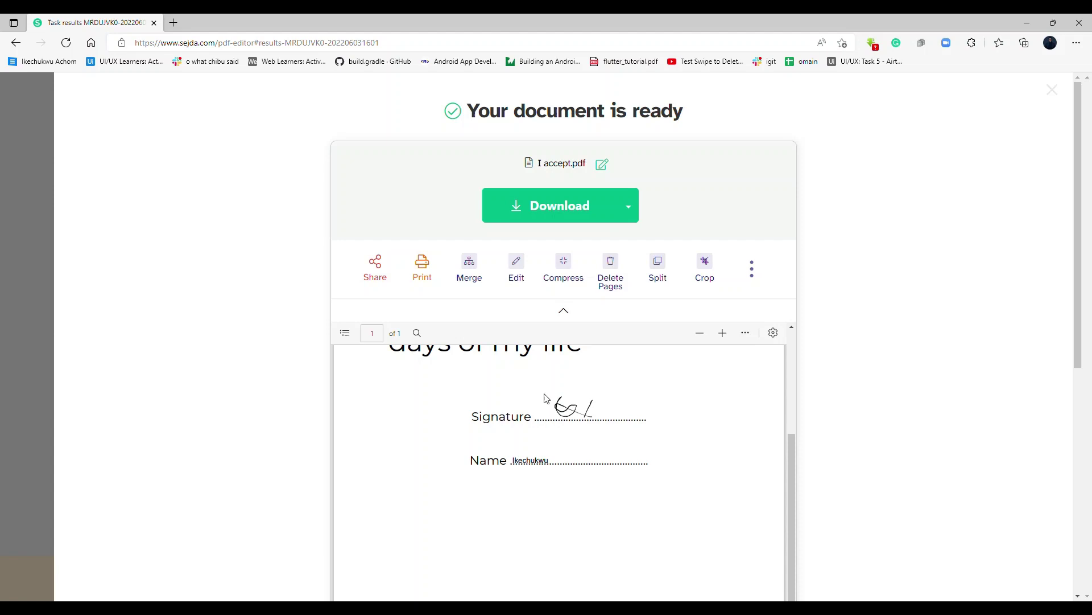
pyautogui.scroll(-1, 545, 398)
pyautogui.scroll(3, 553, 408)
pyautogui.scroll(-1, 552, 436)
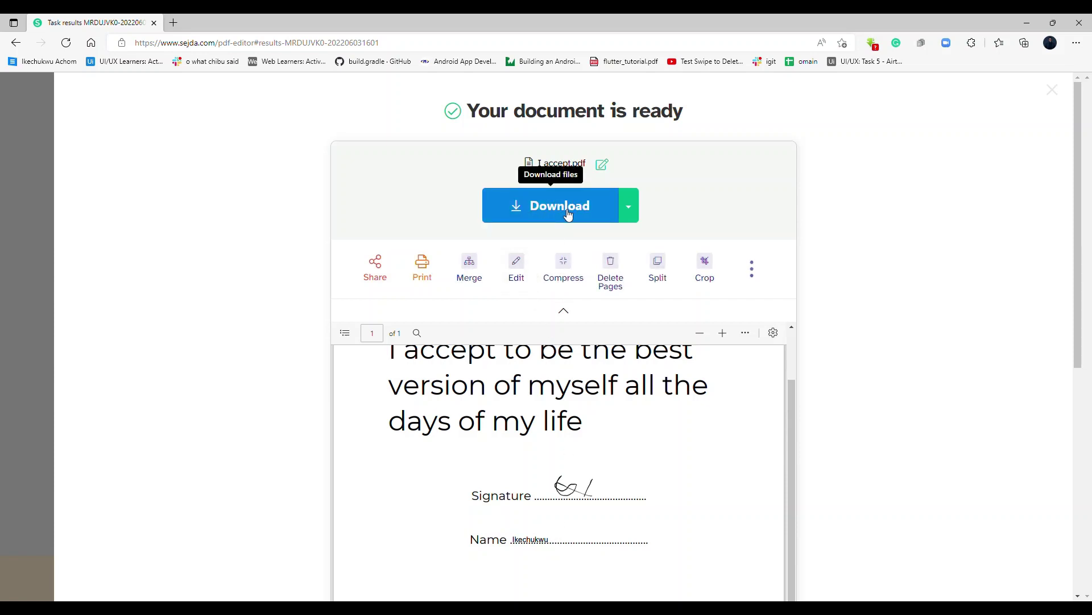
# - Download the signed 'I accept.pdf' and open it in the browser
pyautogui.click(569, 214)
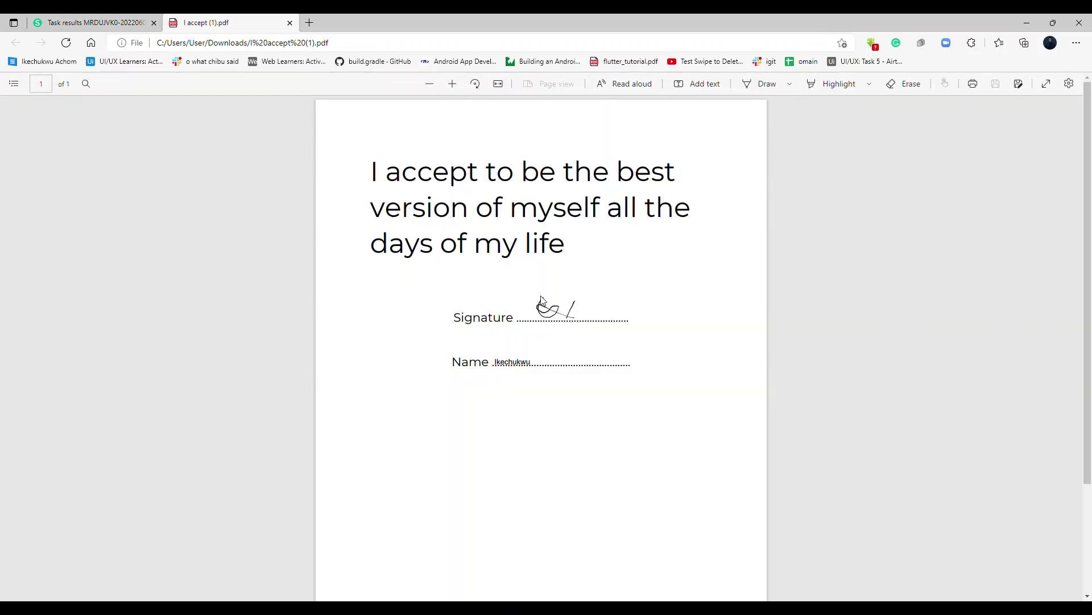
pyautogui.scroll(-2, 541, 301)
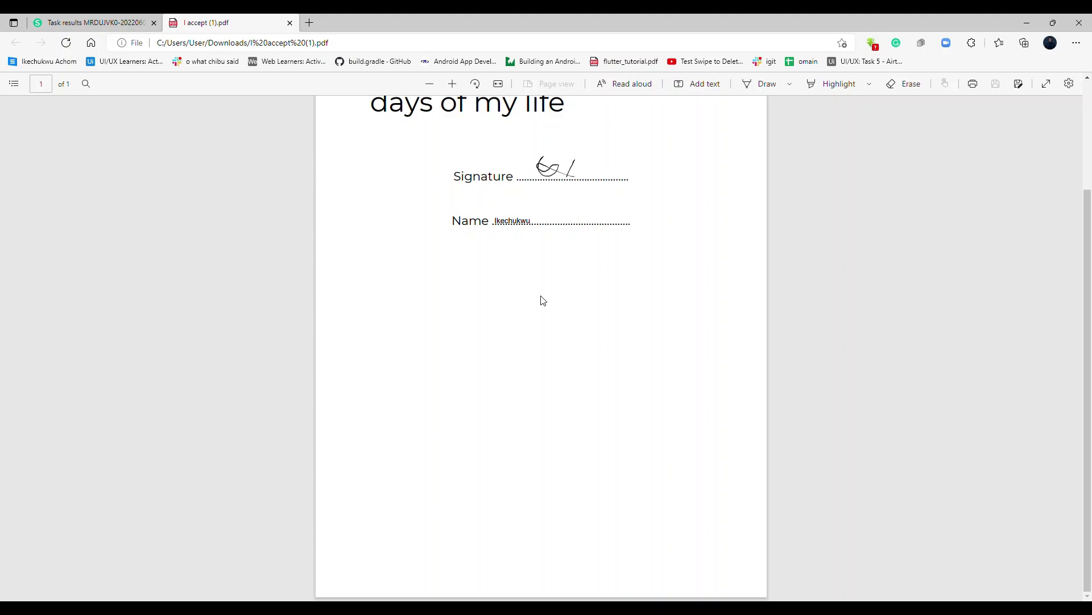
pyautogui.scroll(2, 541, 301)
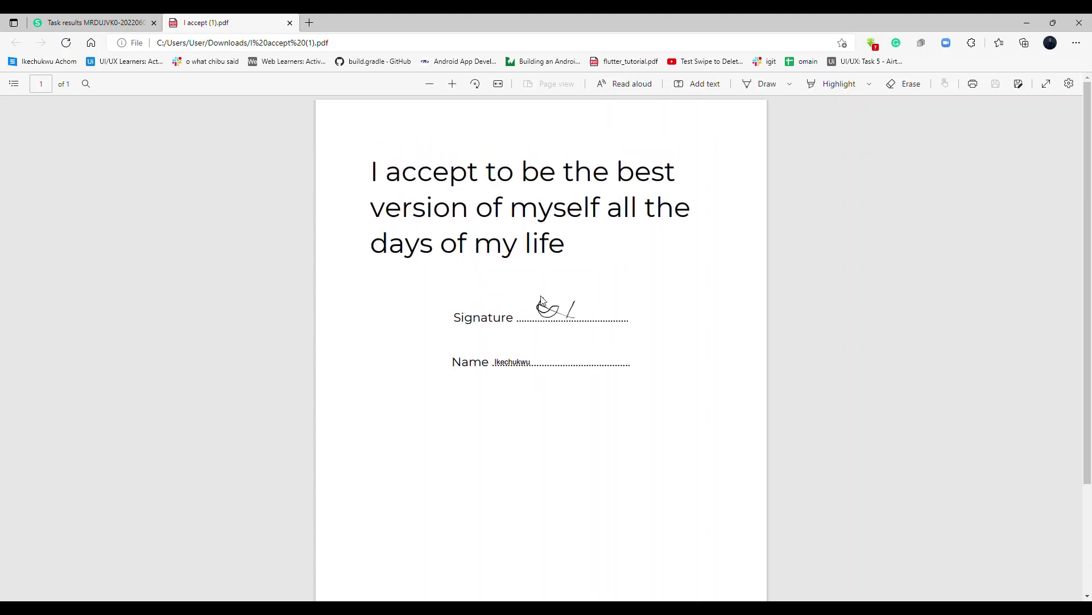